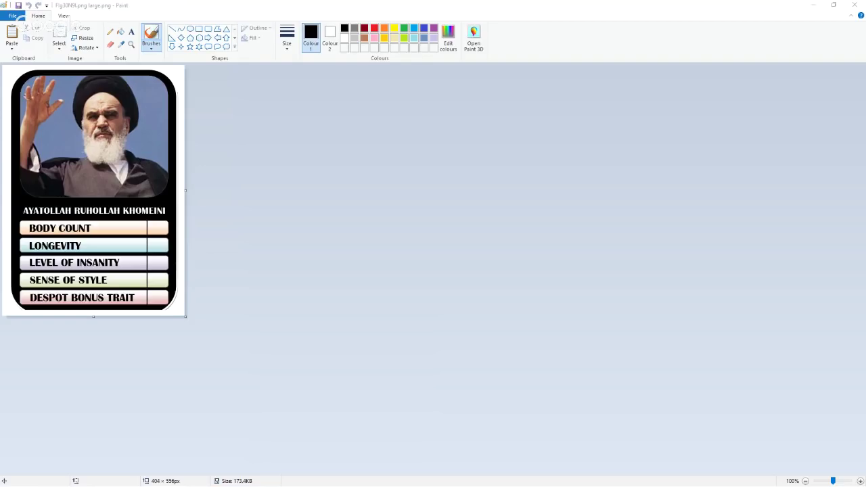
Add the score 1 in the Body Count cell of the Khomeini card as text at font size 14.
click(163, 225)
click(131, 31)
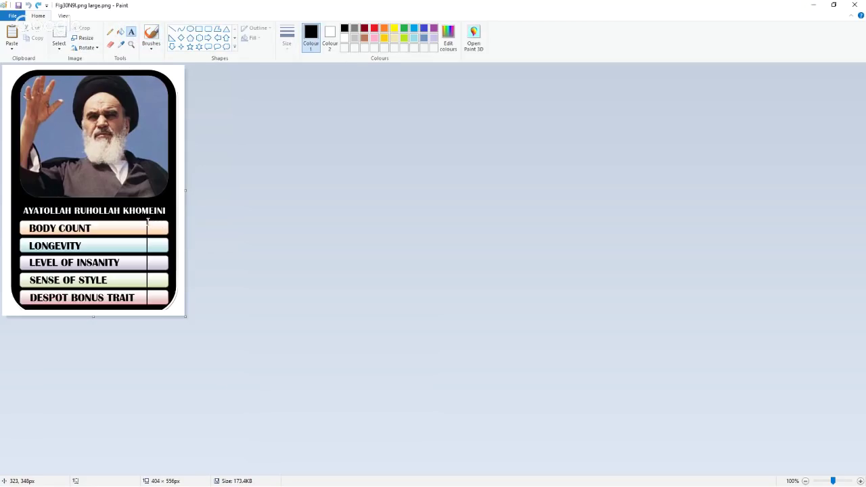
drag(148, 221, 169, 234)
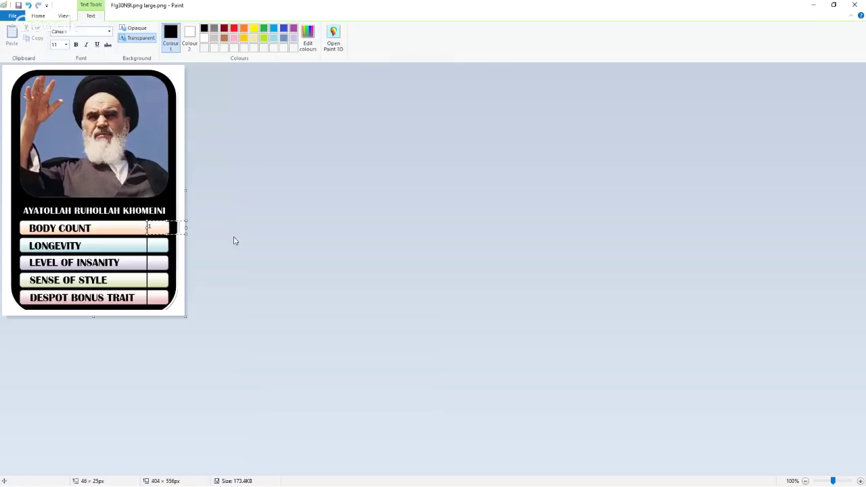
click(66, 44)
click(59, 93)
click(157, 229)
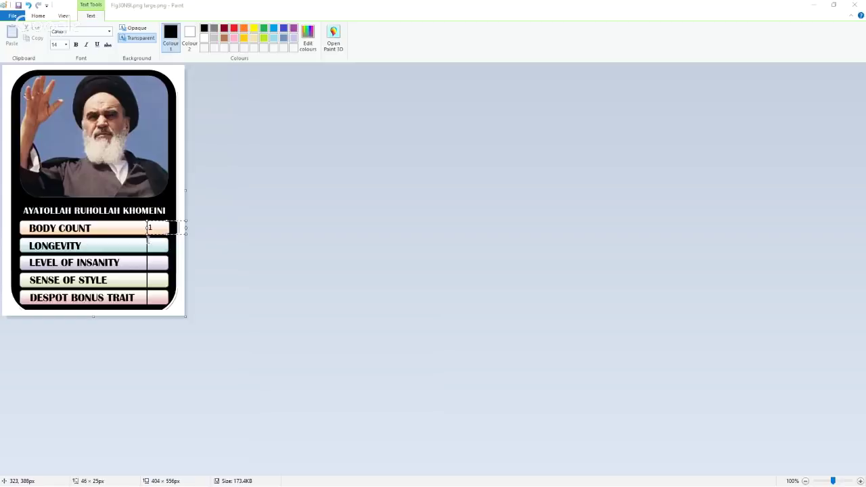
Enter 4 for Longevity and 7 for Level of Insanity, leaving an empty text box in the Sense of Style cell.
drag(148, 239, 167, 251)
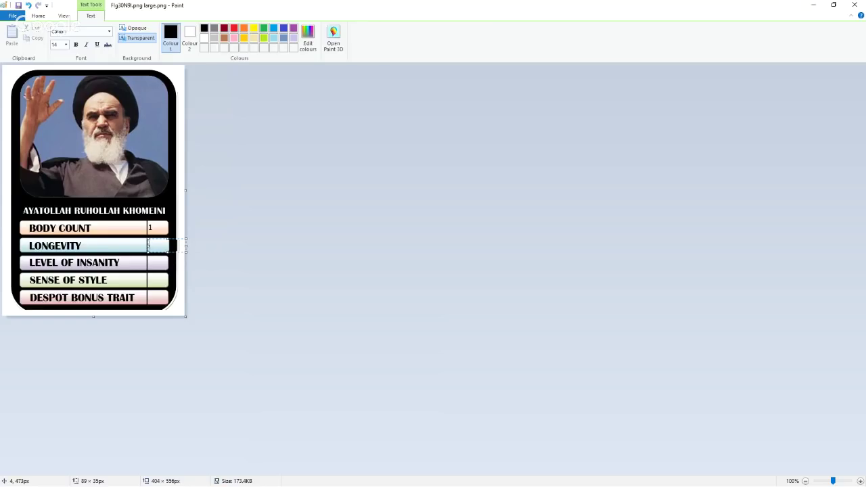
text(4)
click(148, 258)
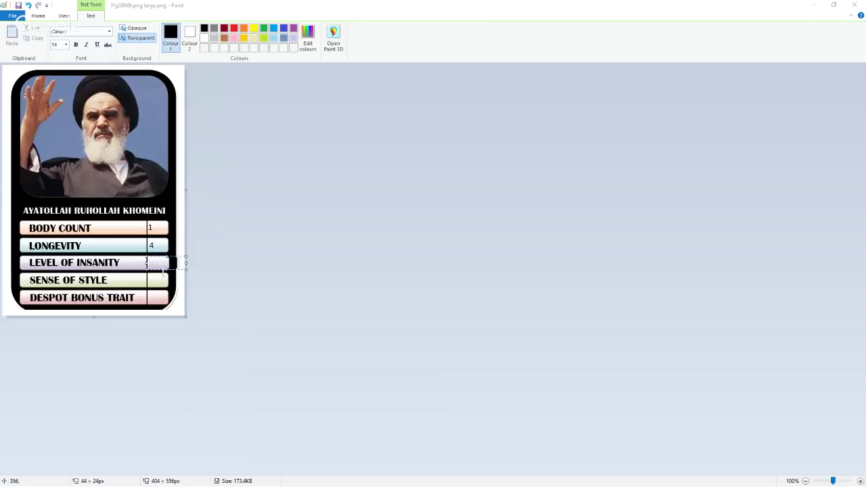
click(157, 263)
text(7)
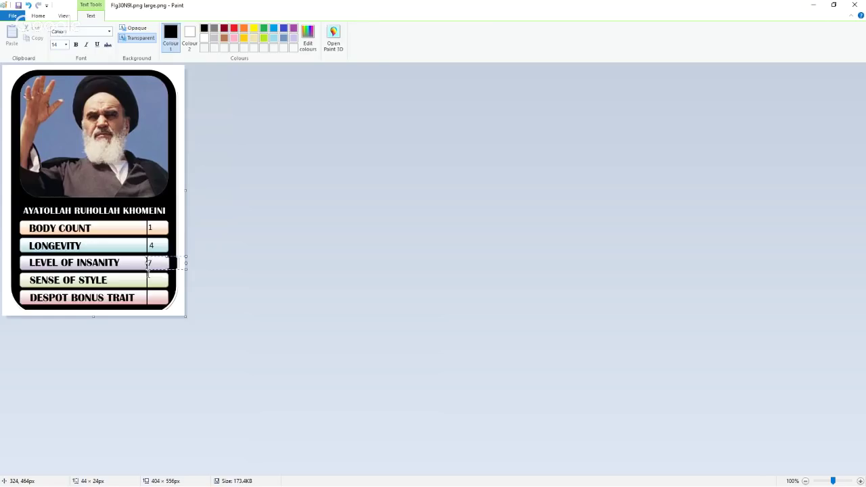
drag(148, 274, 167, 287)
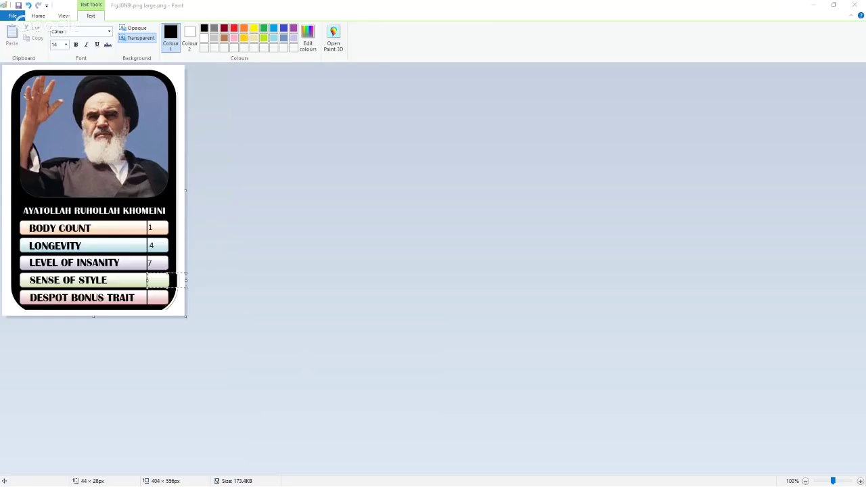
Switch to the browser and examine several Khomeini photos in the Google image results to judge his style of dress.
key(alt+Tab)
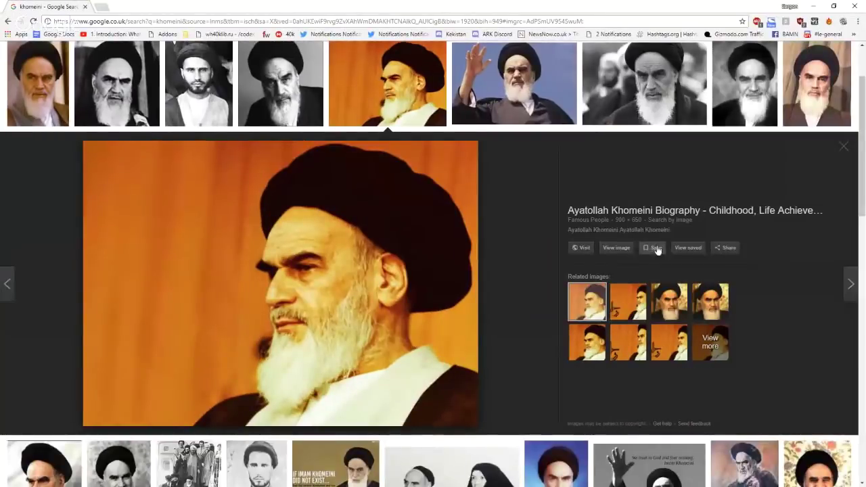
scroll(582, 246, down, 2)
scroll(579, 250, up, 1)
scroll(638, 77, up, 1)
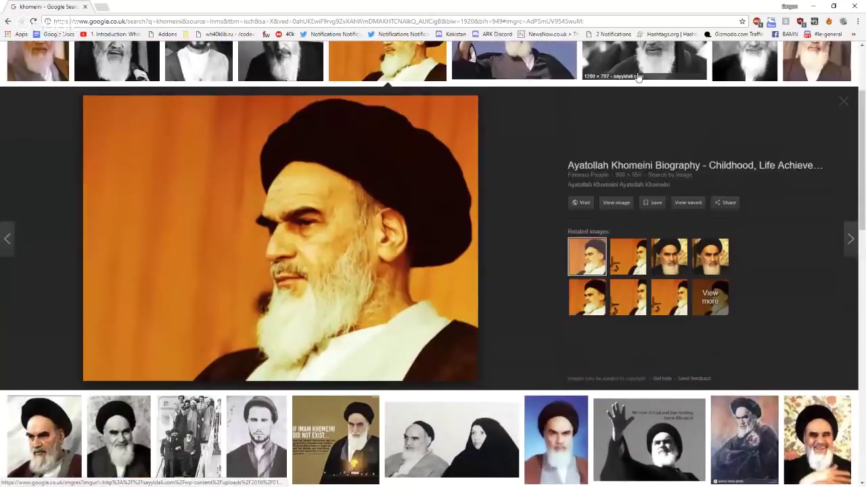
click(638, 75)
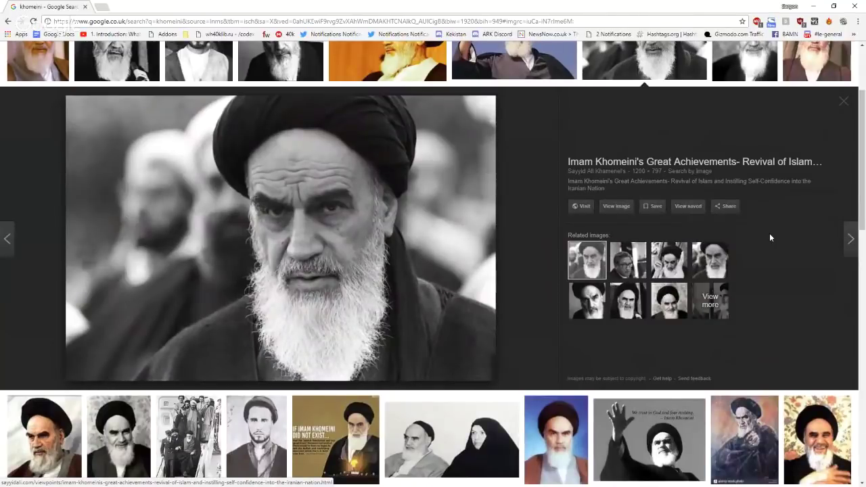
scroll(778, 240, down, 1)
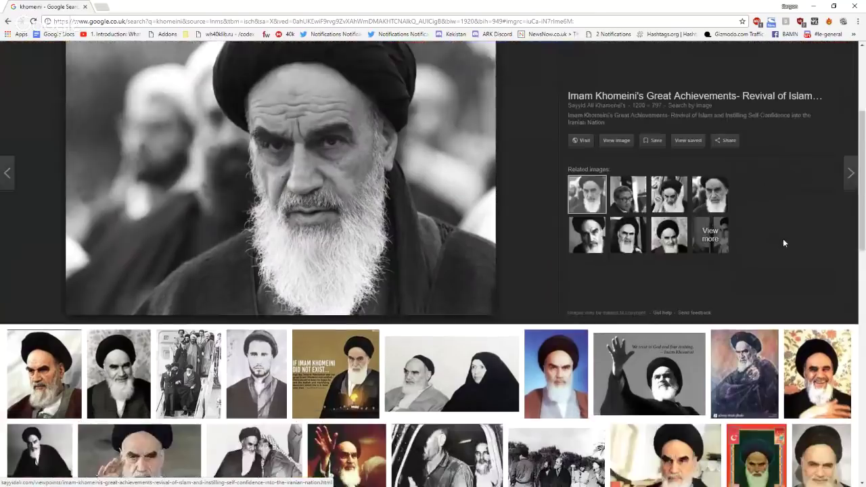
click(816, 352)
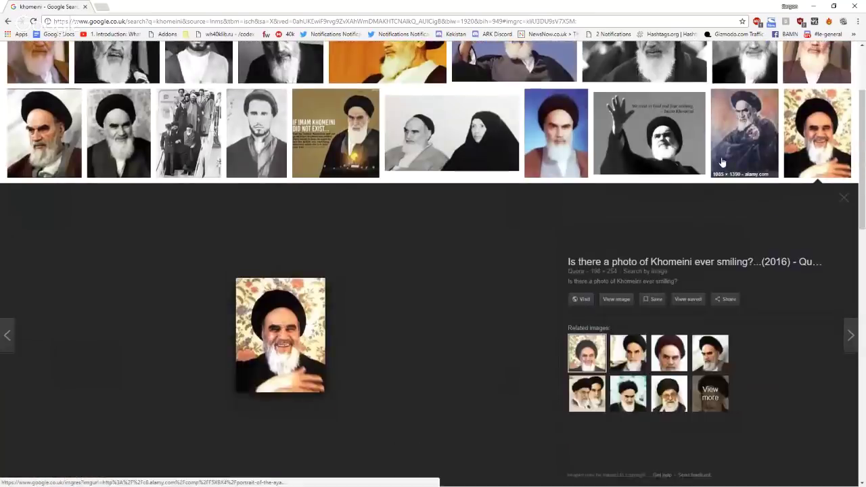
click(722, 162)
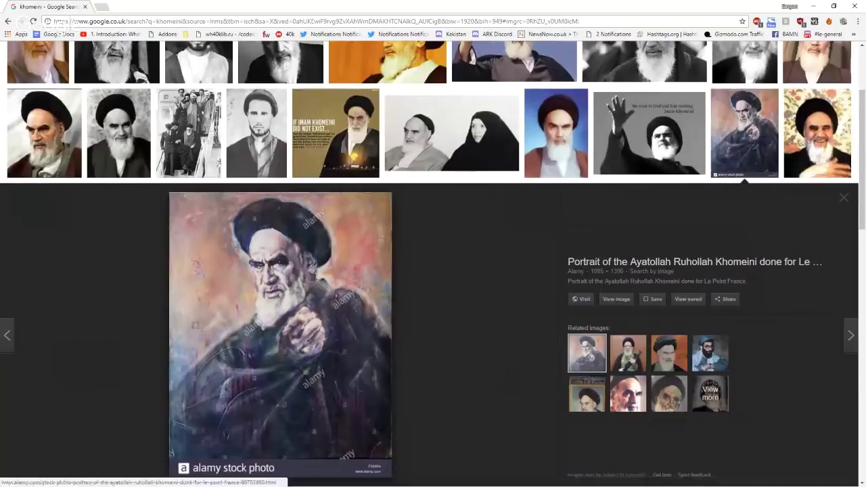
click(119, 135)
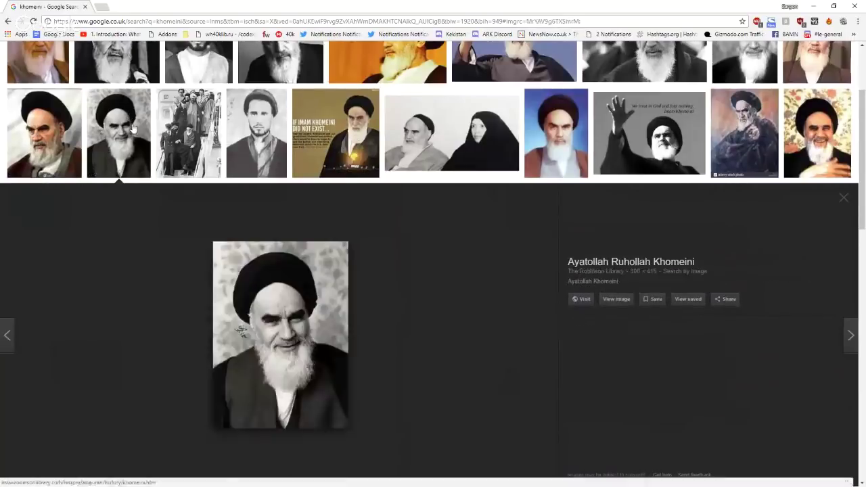
scroll(419, 294, down, 3)
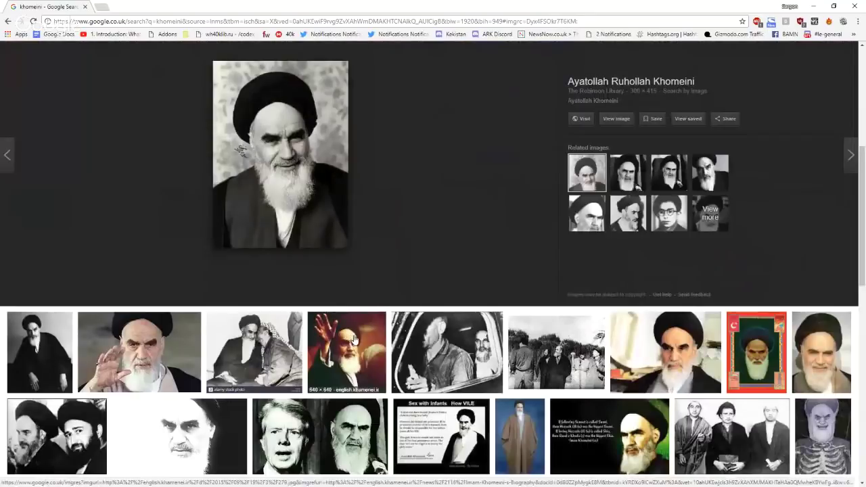
click(160, 342)
scroll(489, 336, down, 1)
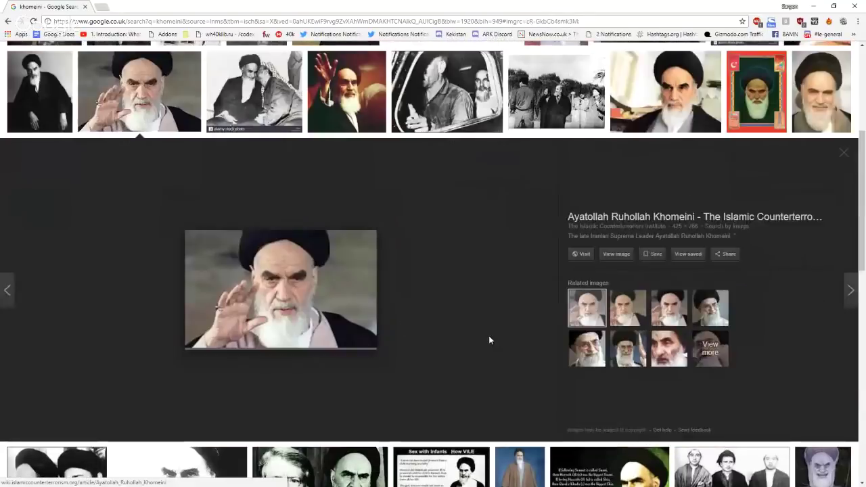
Return to the card in Paint and enter 7 in the Sense of Style cell.
key(super+Down)
key(super+Down)
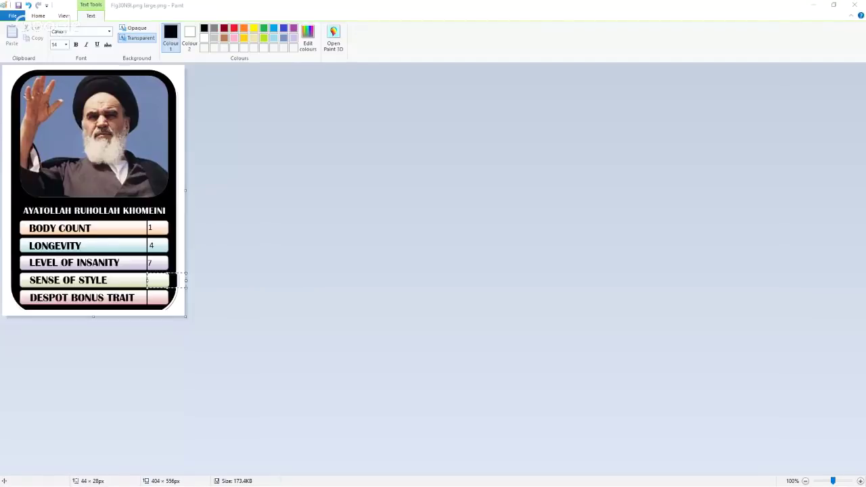
text(7)
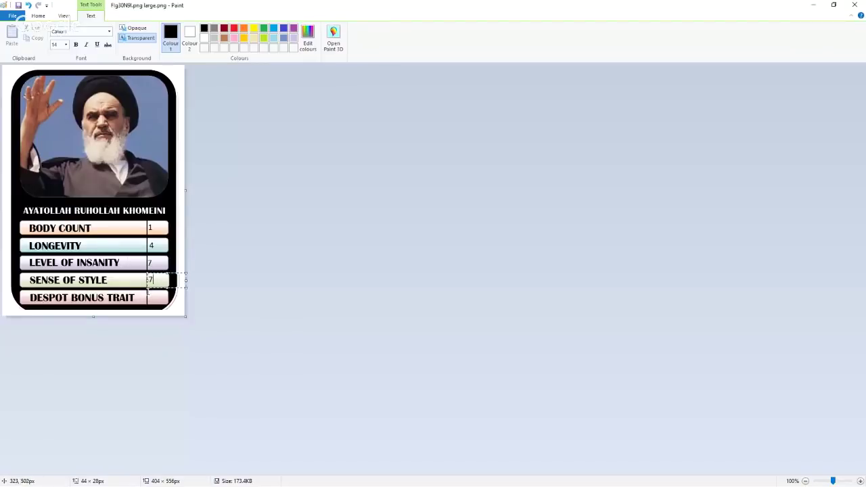
click(149, 291)
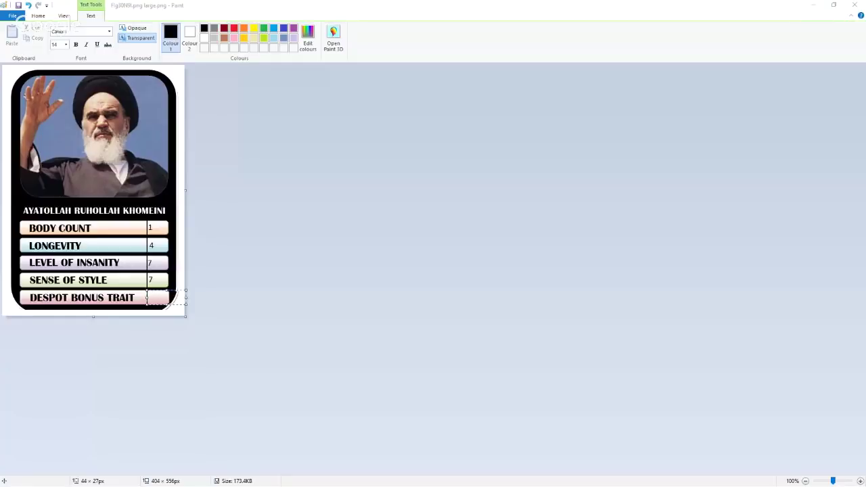
Paste the small portrait of the woman in a headscarf into the Despot Bonus Trait cell and save the card.
click(197, 5)
click(180, 151)
key(ctrl+v)
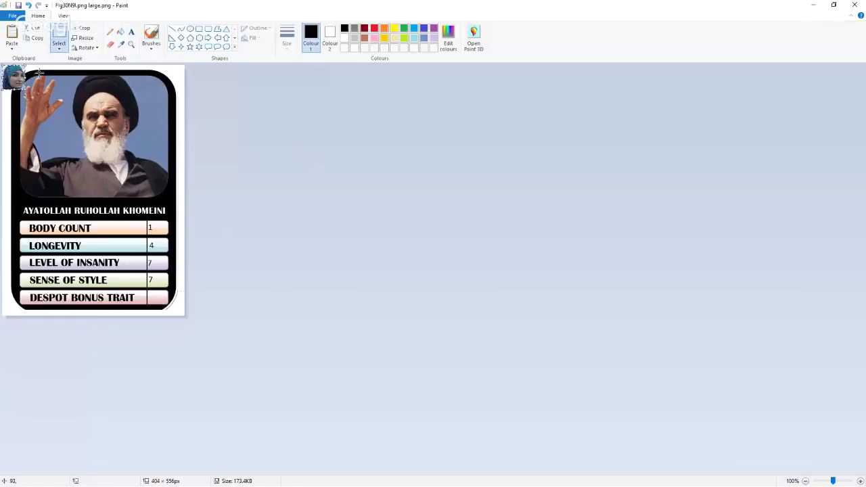
drag(14, 75, 157, 295)
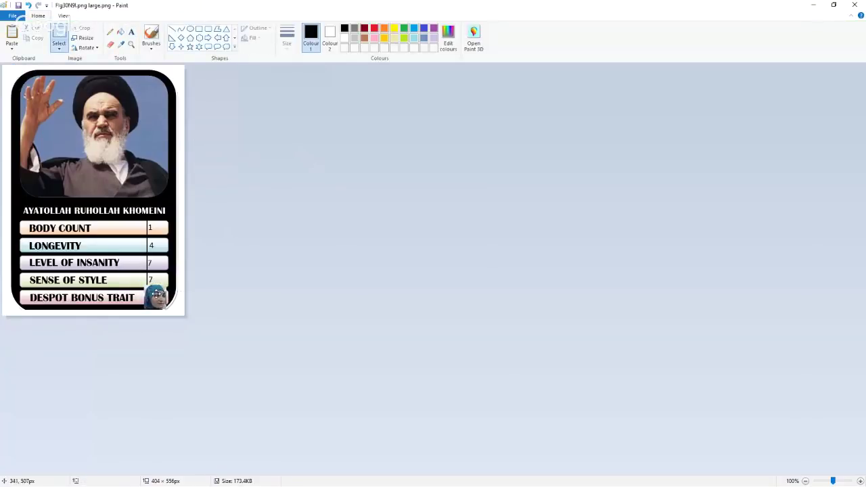
click(302, 232)
click(12, 15)
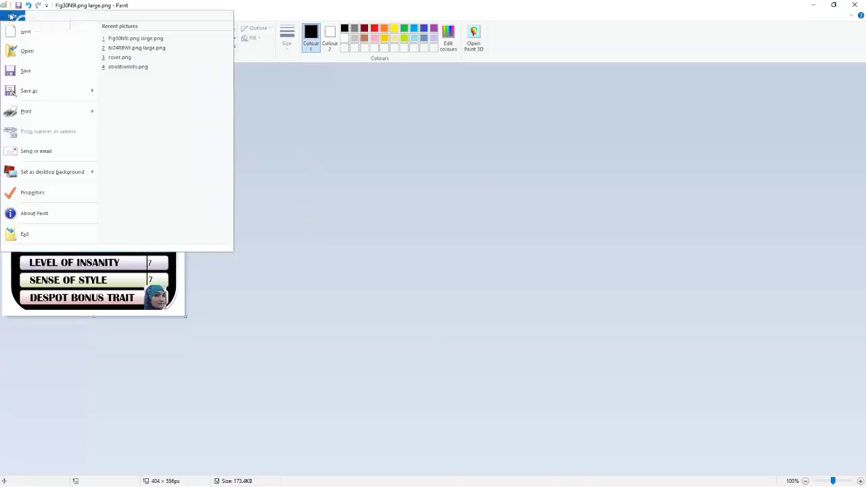
click(35, 68)
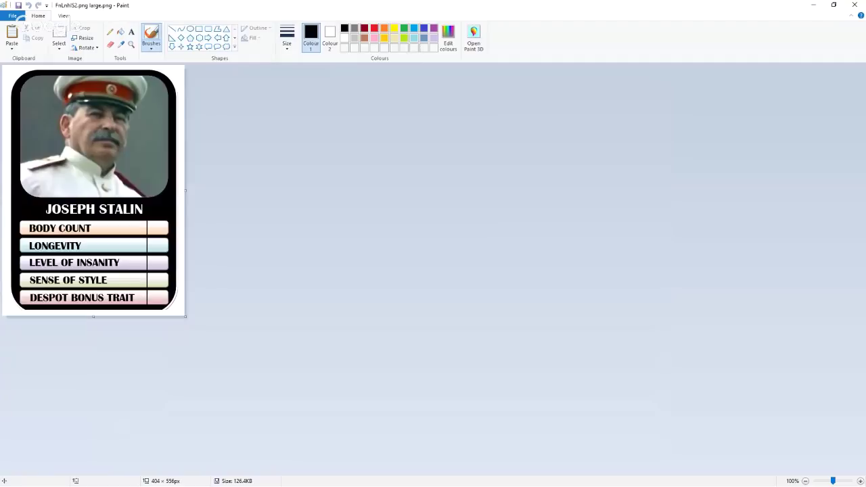
Add the score 10 in the Body Count cell of the Joseph Stalin card as text at font size 14.
click(132, 32)
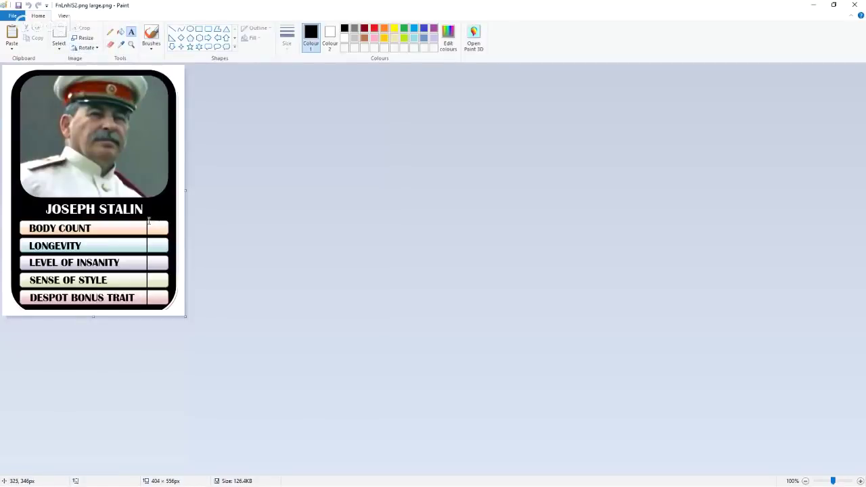
drag(157, 221, 177, 236)
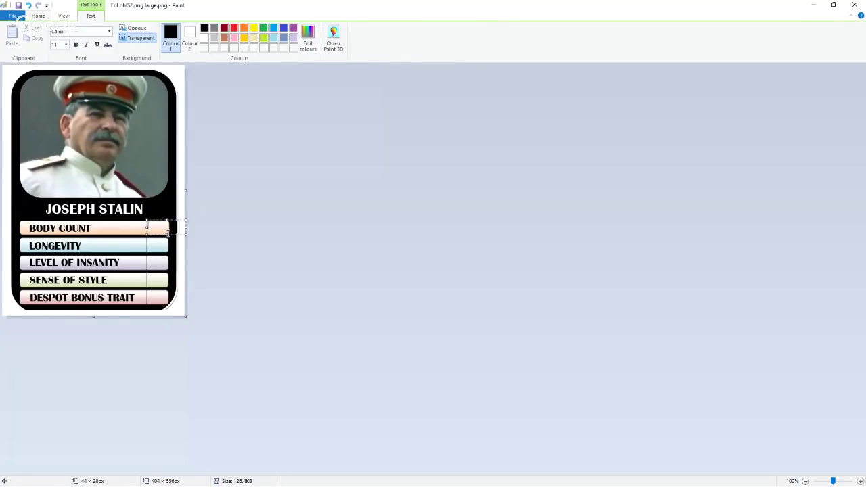
click(65, 44)
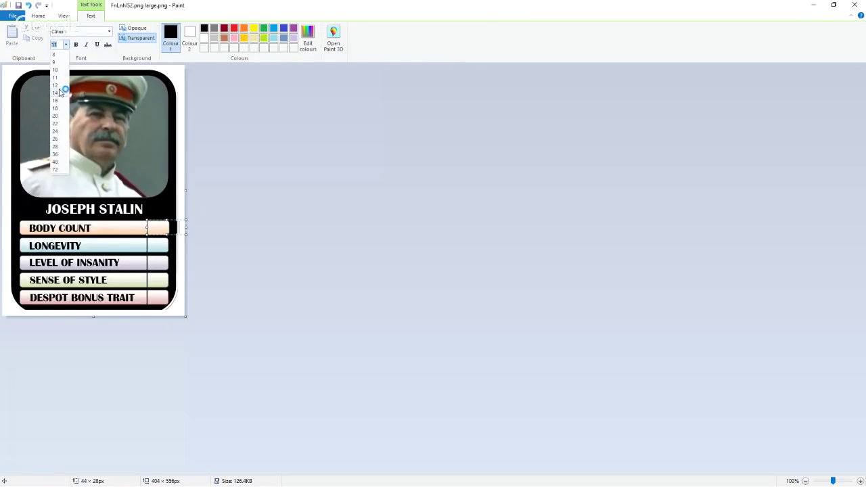
click(59, 94)
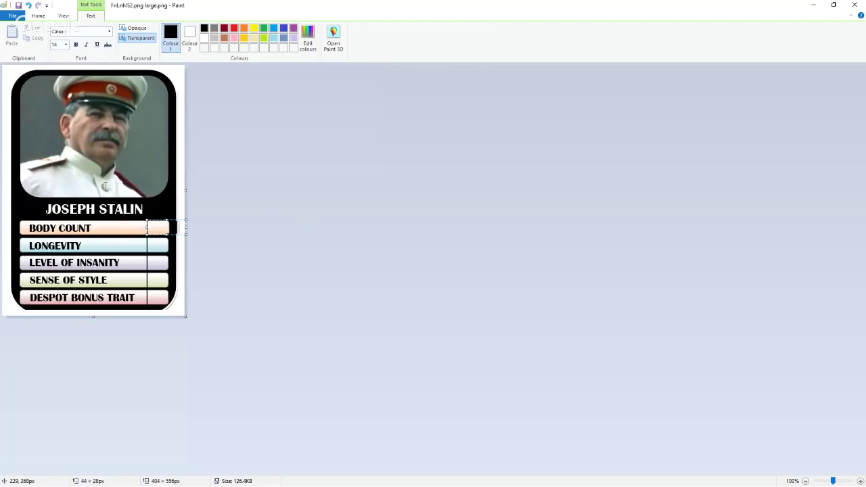
text(10)
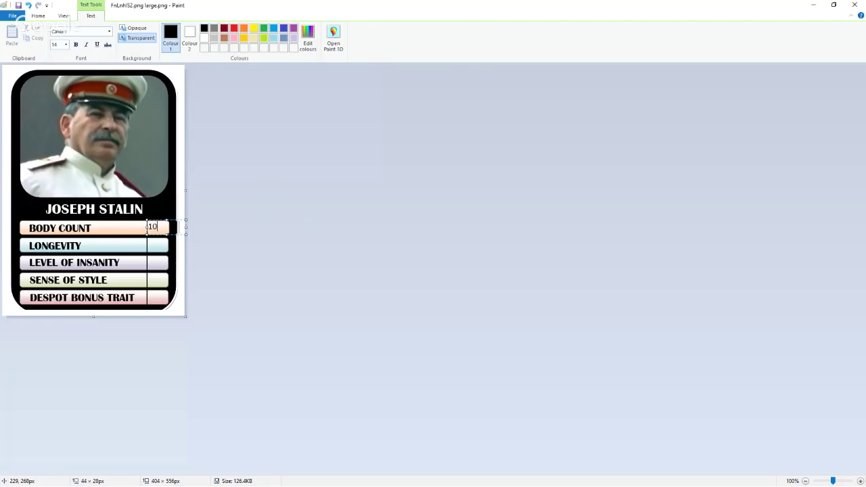